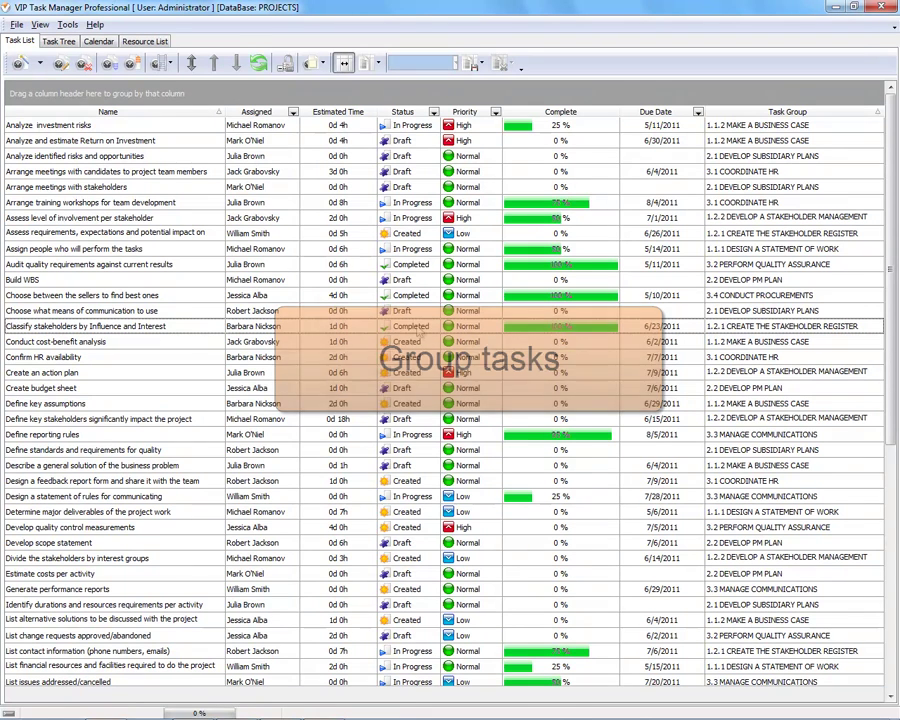
Group the task list by Assigned, with Estimated Time as a second grouping level.
{"action": "left_click_drag", "start_coordinate": [256, 113], "coordinate": [73, 100]}
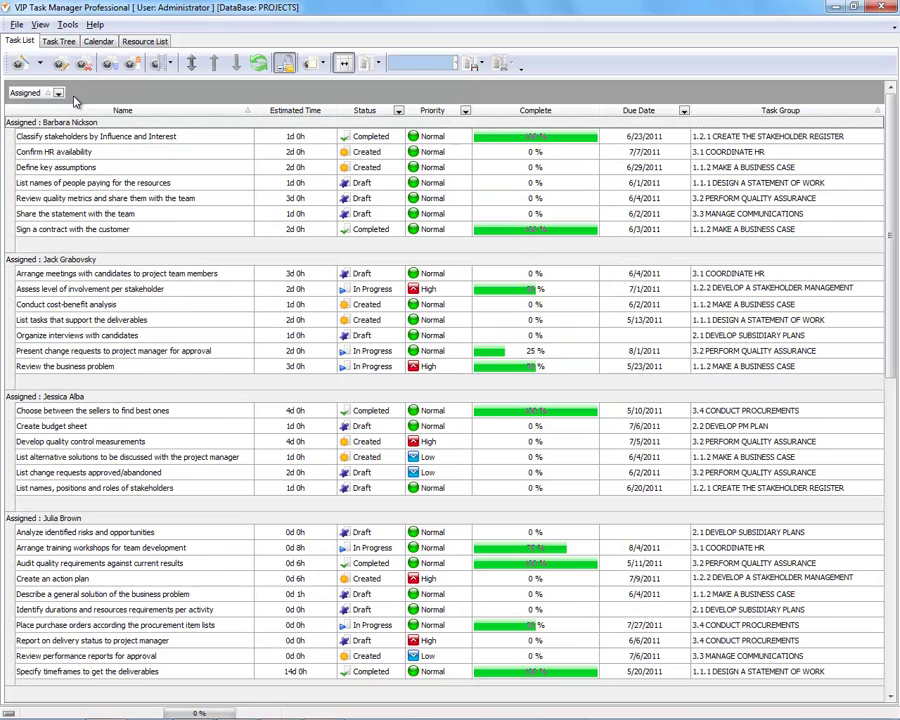
{"action": "left_click_drag", "start_coordinate": [296, 110], "coordinate": [112, 99]}
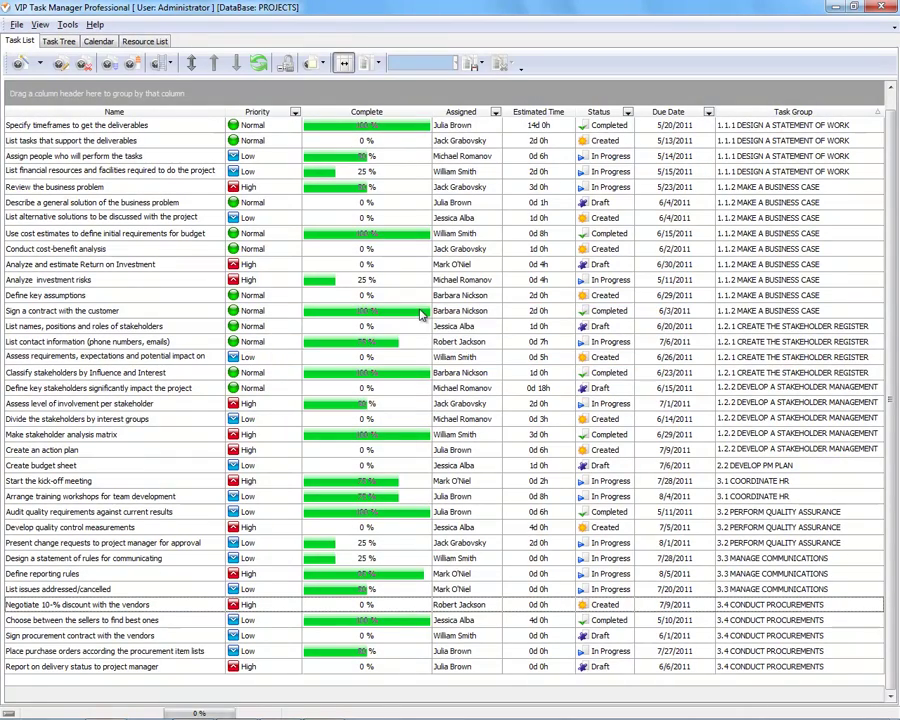
Sort the task list by Priority in ascending and descending order, then by Complete in both directions.
{"action": "left_click", "coordinate": [262, 116]}
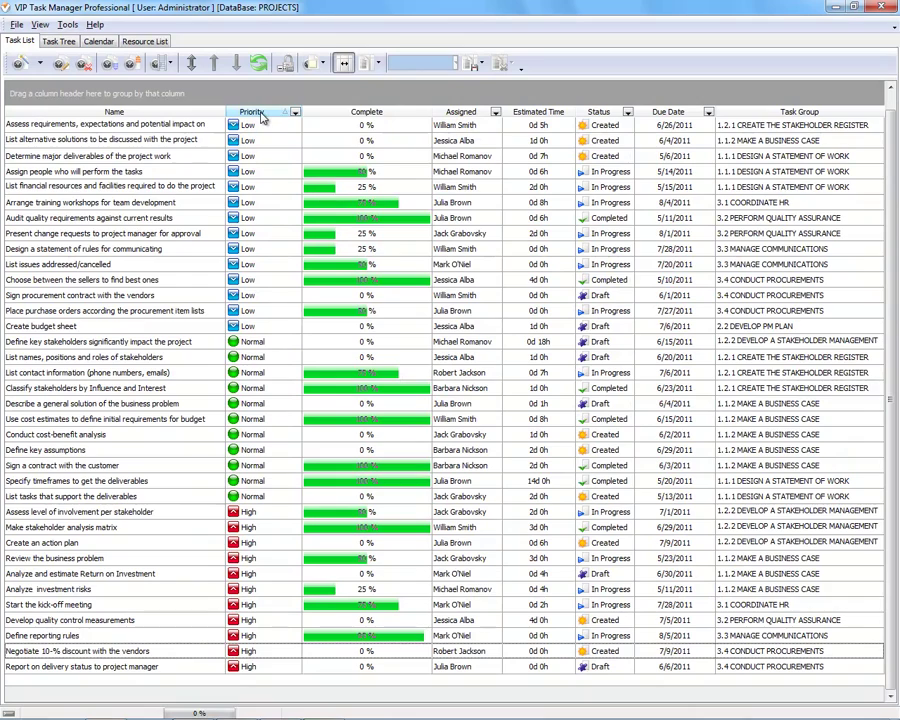
{"action": "left_click", "coordinate": [262, 116]}
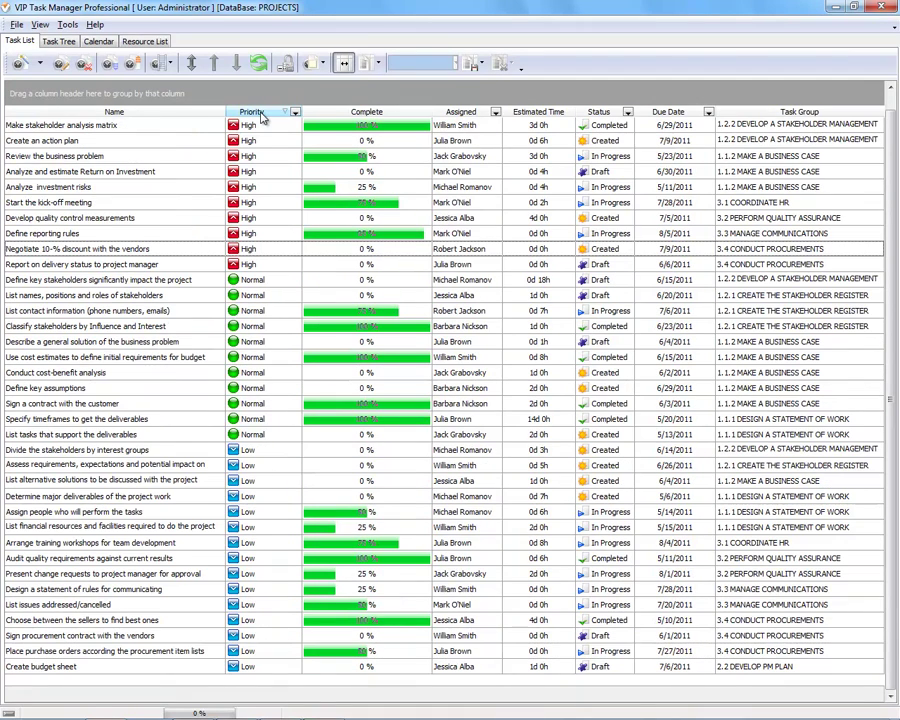
{"action": "left_click", "coordinate": [362, 117]}
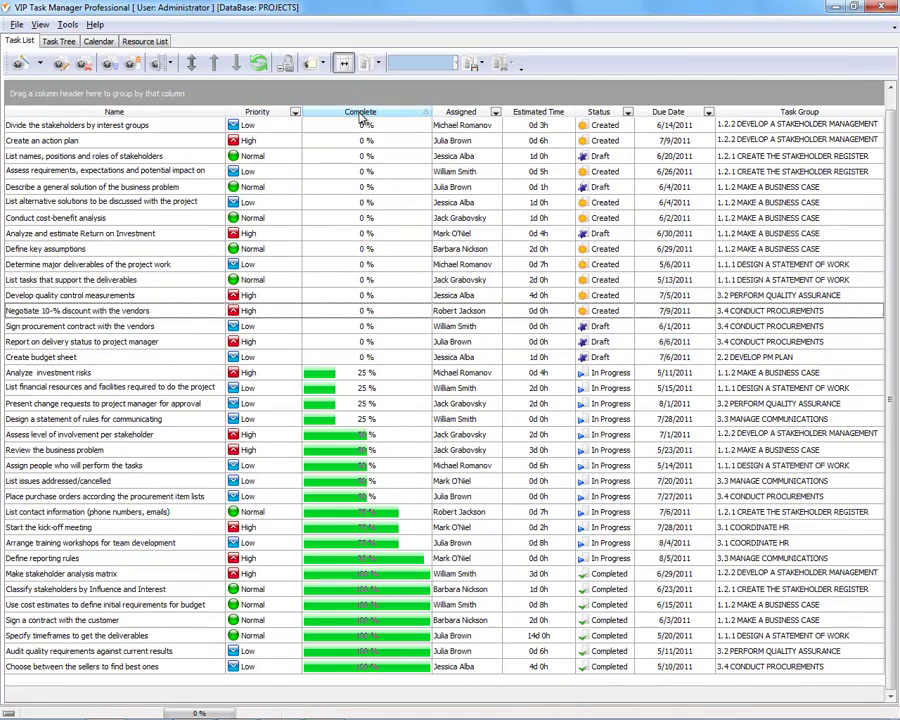
{"action": "left_click", "coordinate": [362, 117]}
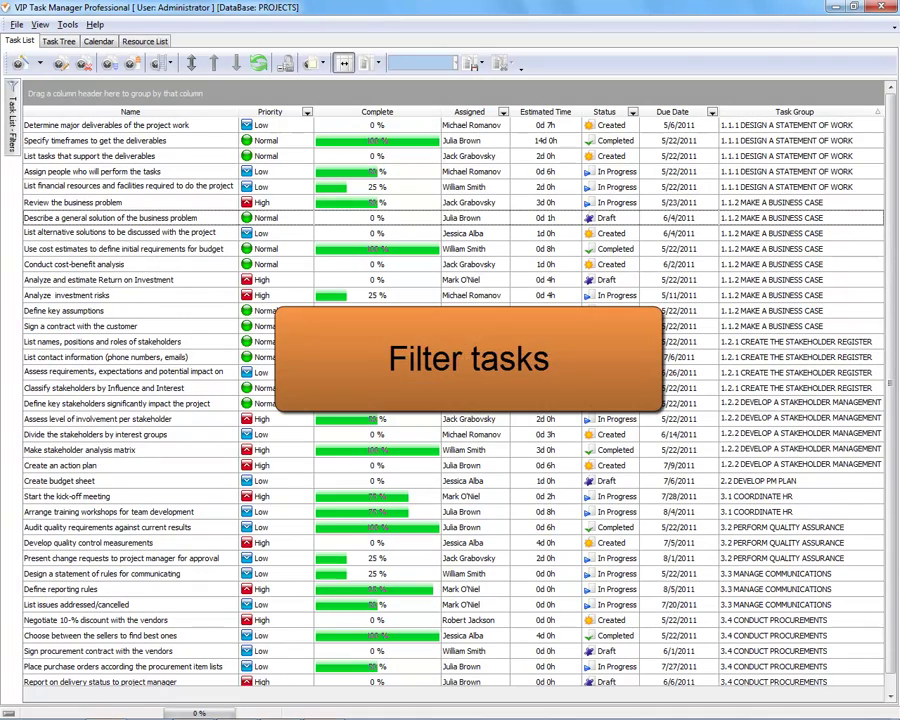
Filter the task list to a date range equal to 5/22/2011, and narrow it further by Status.
{"action": "left_click", "coordinate": [12, 122]}
{"action": "left_click", "coordinate": [193, 233]}
{"action": "left_click", "coordinate": [417, 307]}
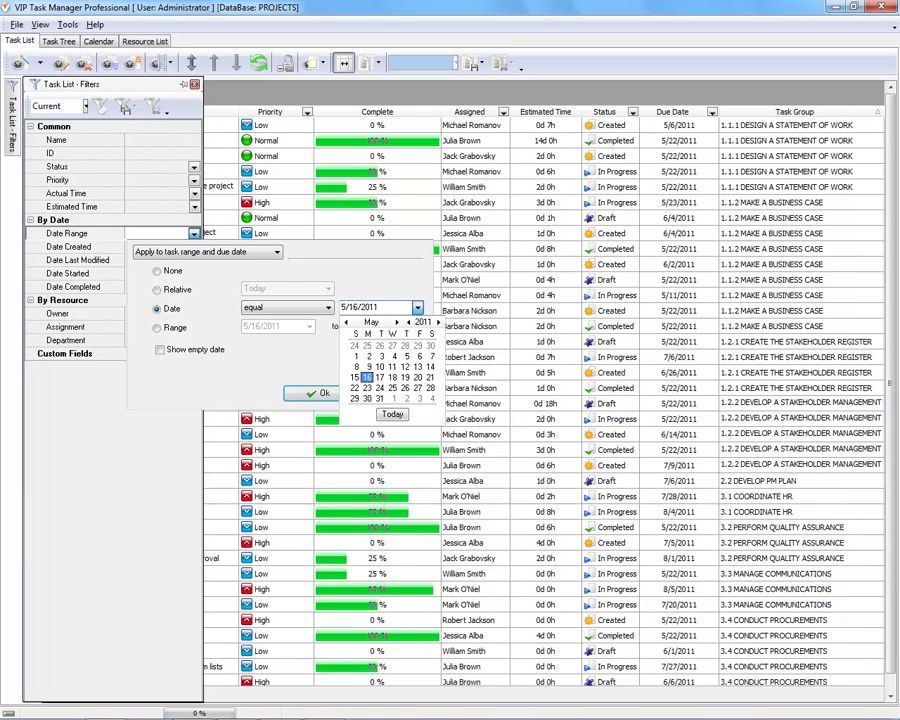
{"action": "left_click", "coordinate": [355, 387]}
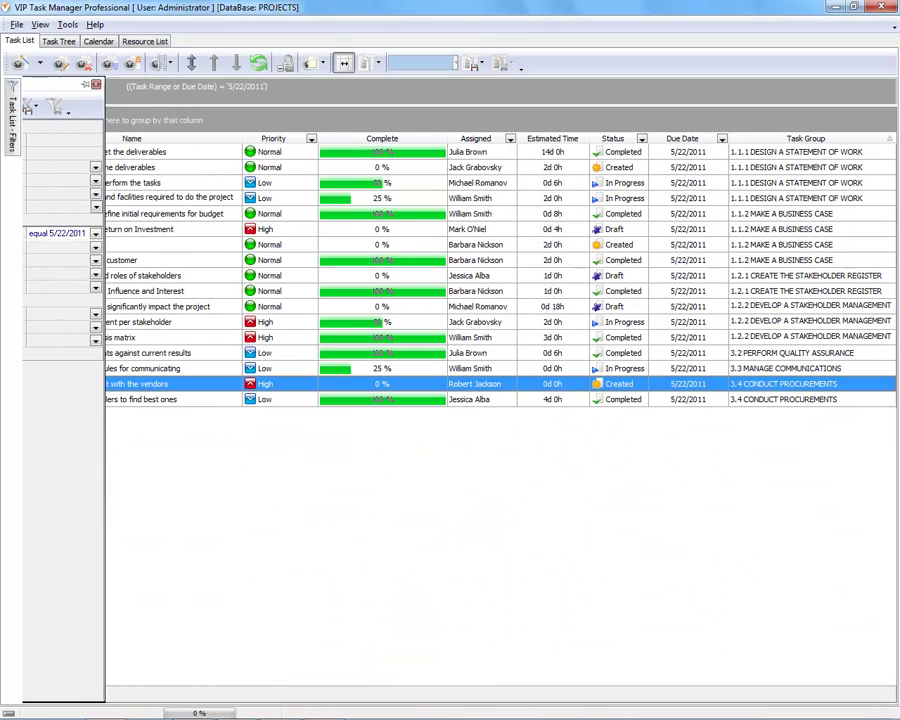
{"action": "left_click", "coordinate": [641, 138]}
{"action": "left_click", "coordinate": [621, 210]}
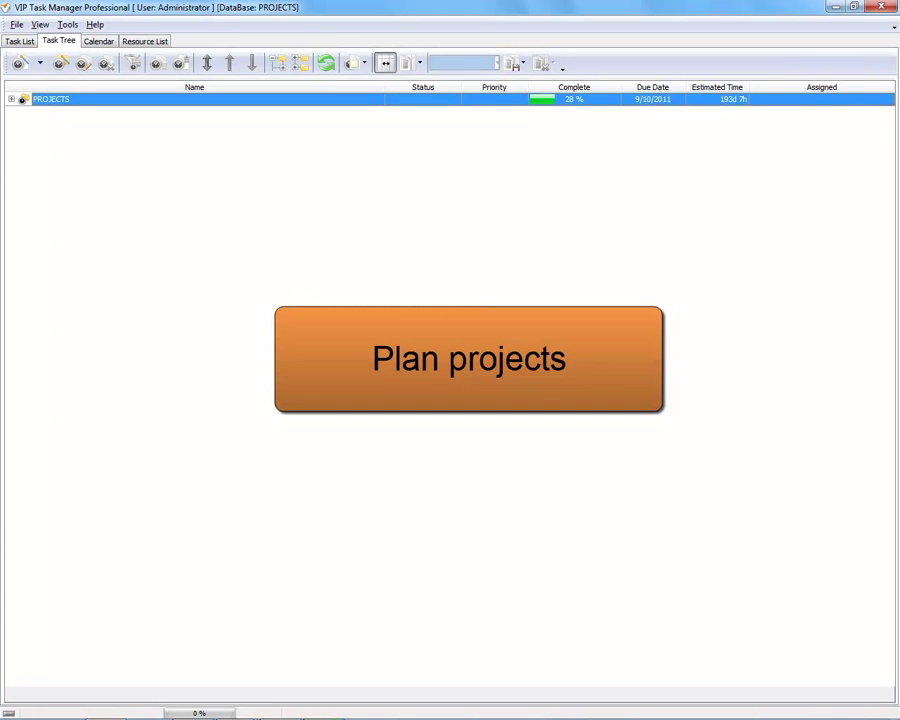
Expand the project tree from PROJECTS through 1. INITIATION down to the tasks of 1.1.1 DESIGN A STATEMENT OF WORK.
{"action": "left_click", "coordinate": [11, 100]}
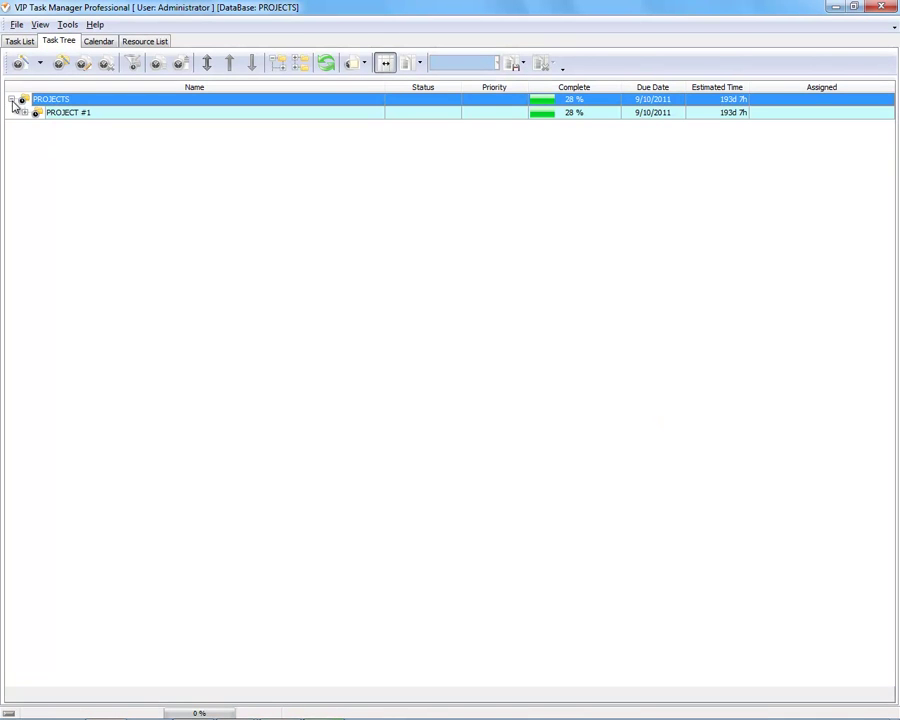
{"action": "left_click", "coordinate": [24, 112]}
{"action": "left_click", "coordinate": [38, 126]}
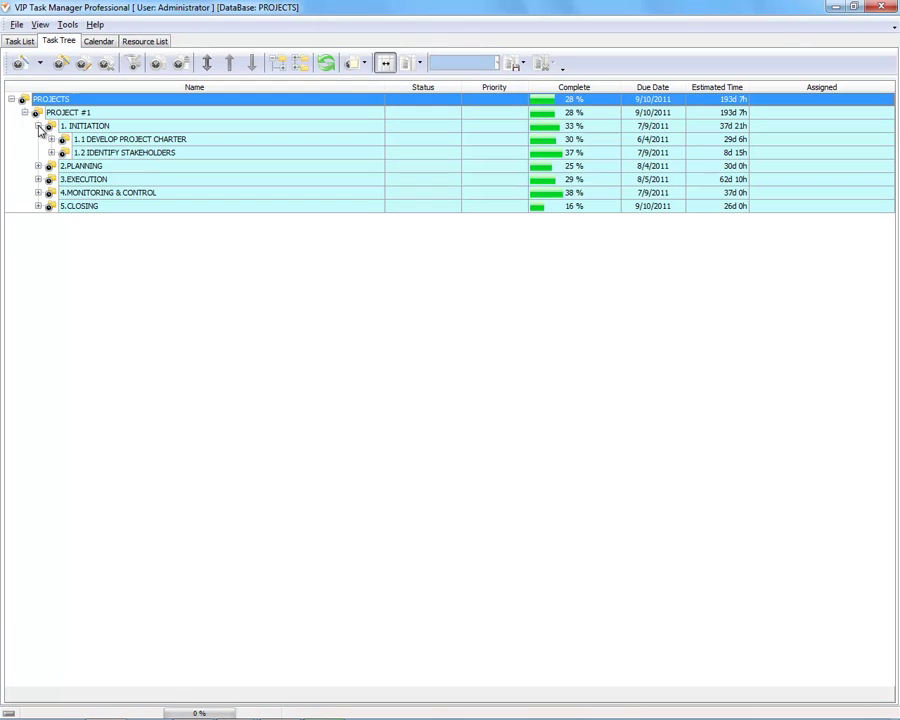
{"action": "left_click", "coordinate": [51, 139]}
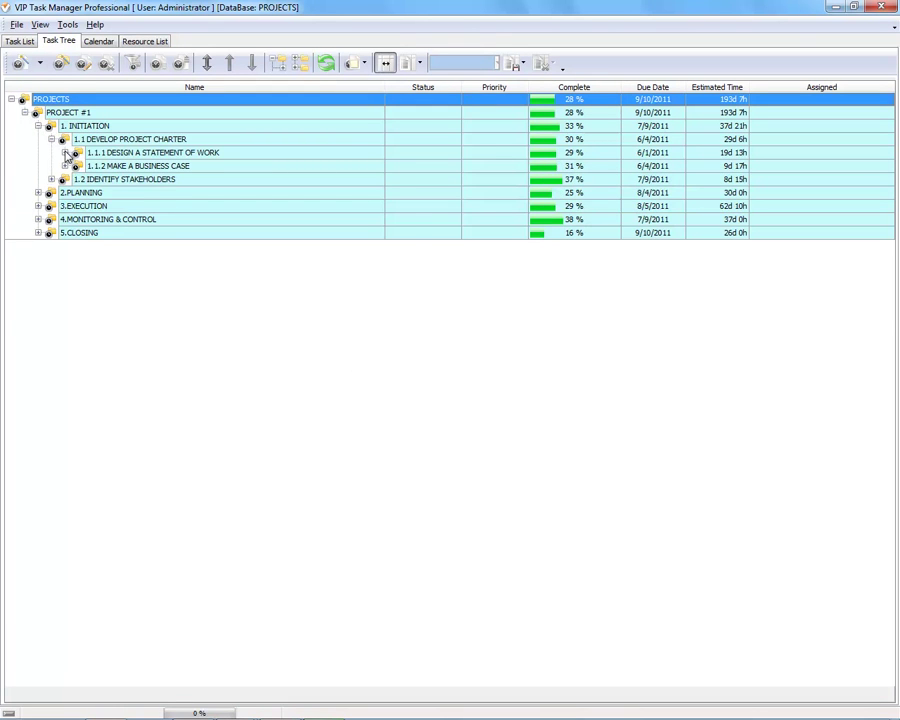
{"action": "left_click", "coordinate": [65, 153]}
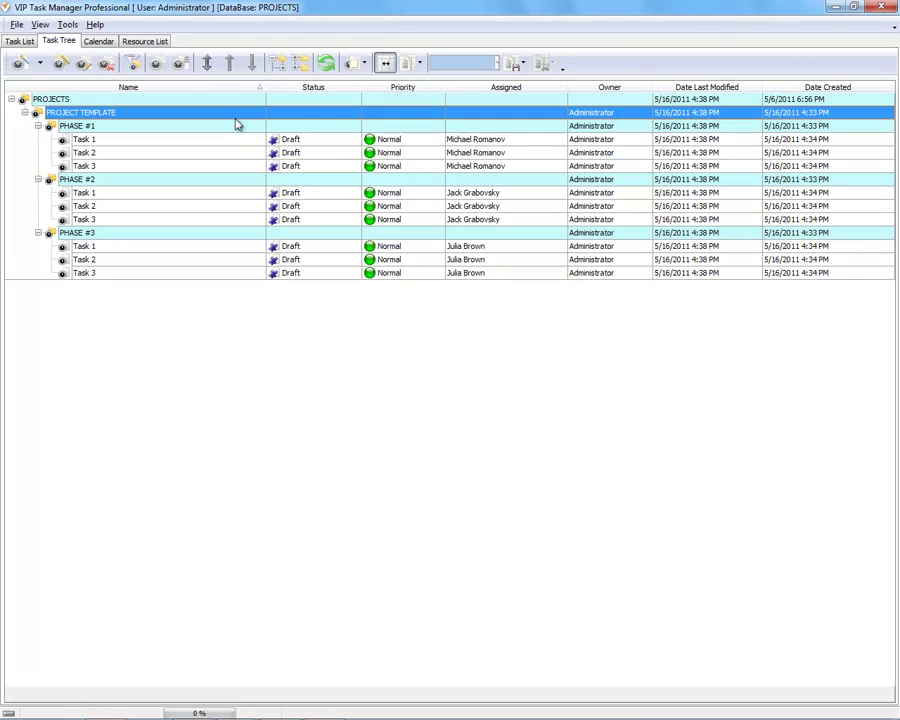
Duplicate the PROJECT TEMPLATE task group.
{"action": "right_click", "coordinate": [235, 118]}
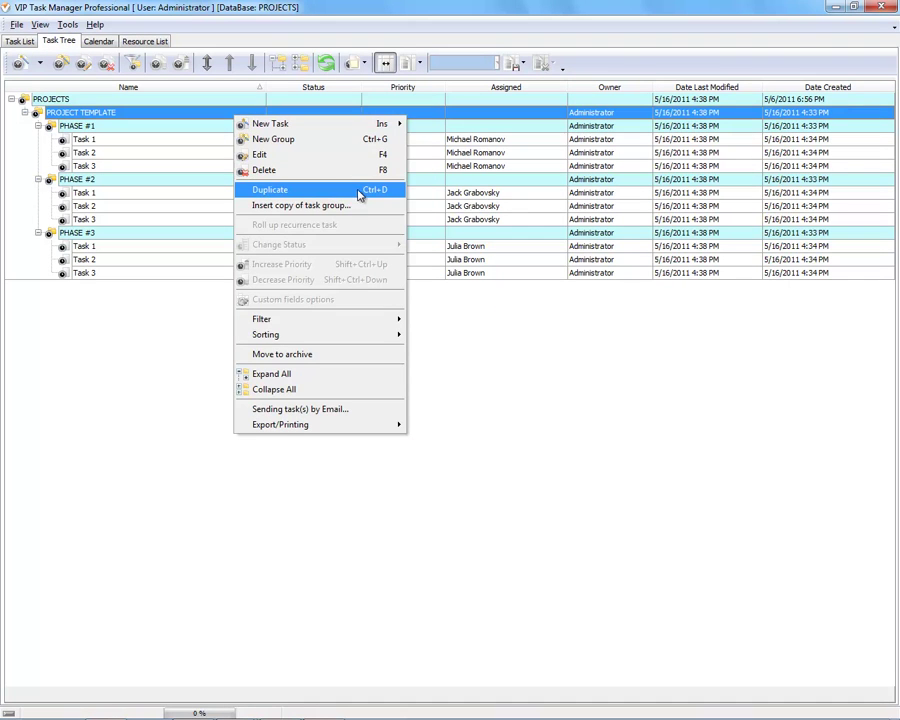
{"action": "left_click", "coordinate": [362, 191]}
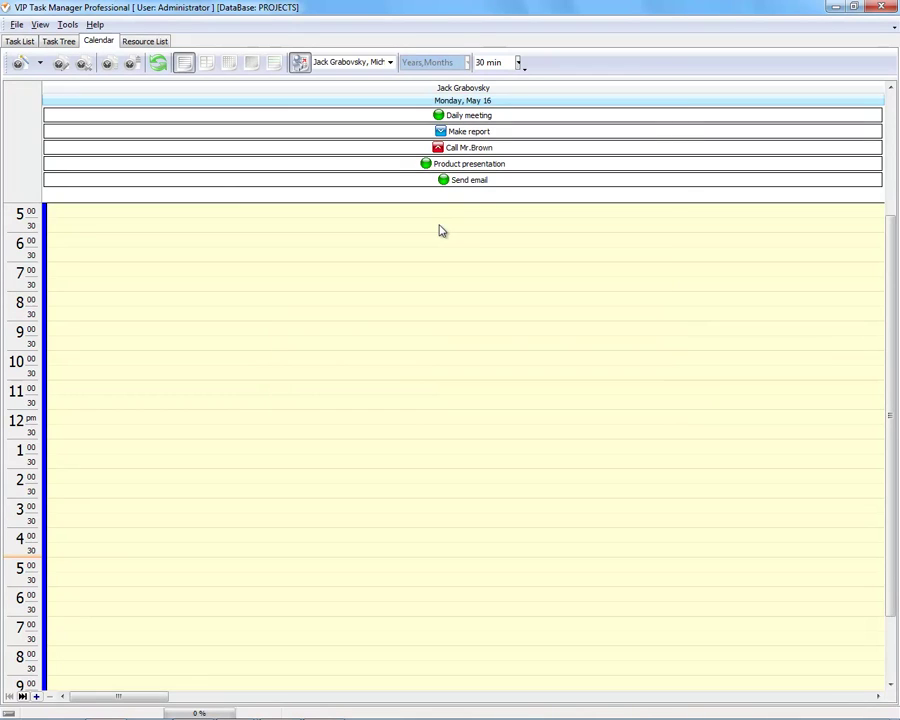
Schedule the Daily meeting task at 8:00 on Monday, May 16, and show several more resources side by side in the calendar.
{"action": "left_click_drag", "start_coordinate": [435, 120], "coordinate": [396, 288]}
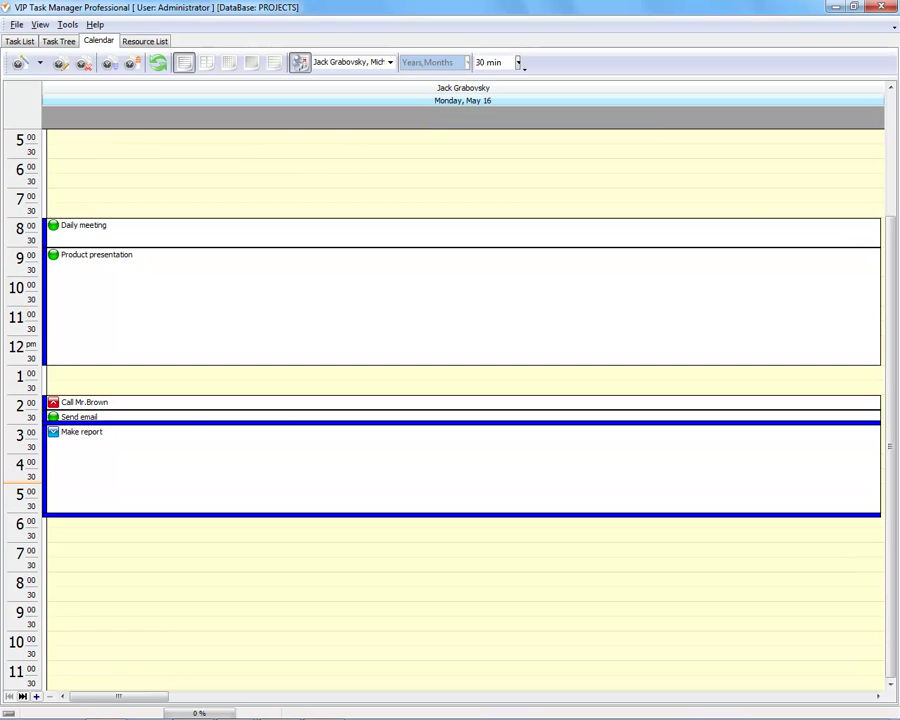
{"action": "left_click", "coordinate": [37, 697]}
{"action": "left_click", "coordinate": [37, 697]}
{"action": "left_click", "coordinate": [37, 697]}
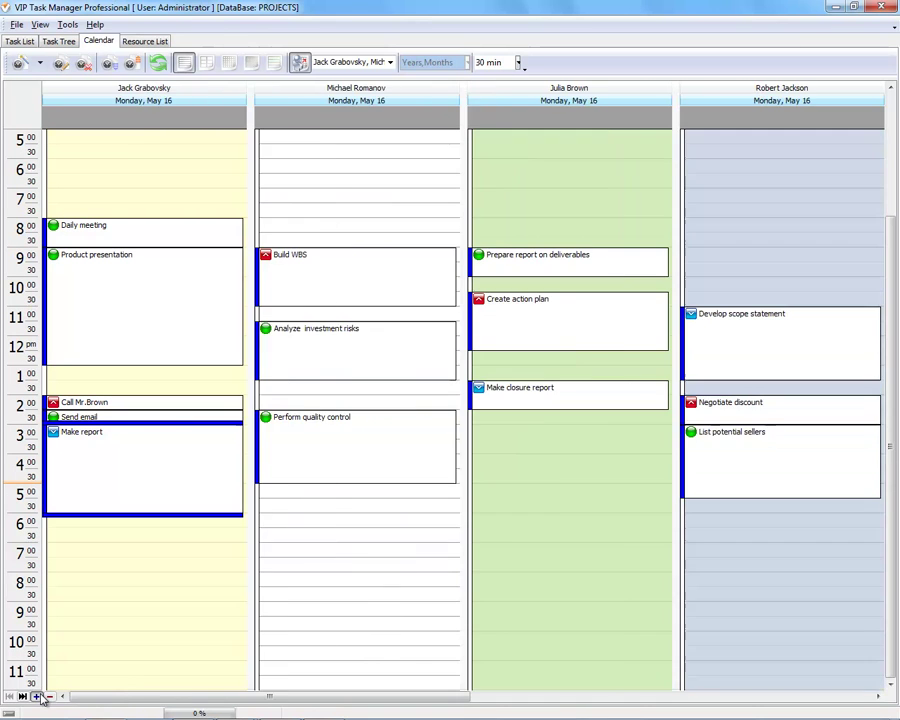
{"action": "left_click", "coordinate": [37, 697]}
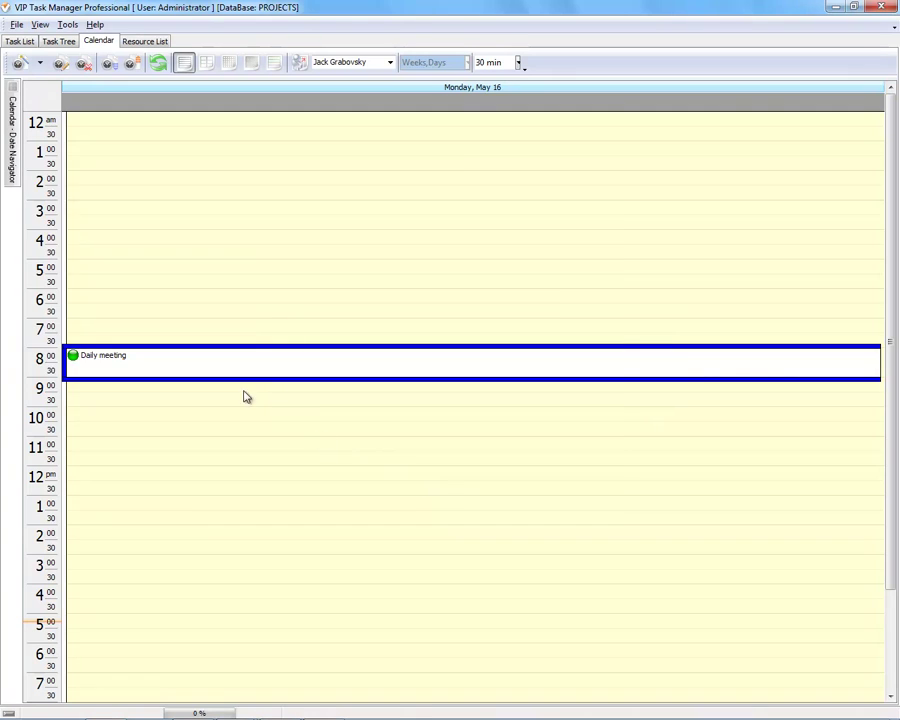
Make the Daily meeting task recurring and select a calendar date range from mid-May to early June 2011.
{"action": "double_click", "coordinate": [237, 367]}
{"action": "left_click", "coordinate": [472, 450]}
{"action": "left_click", "coordinate": [163, 279]}
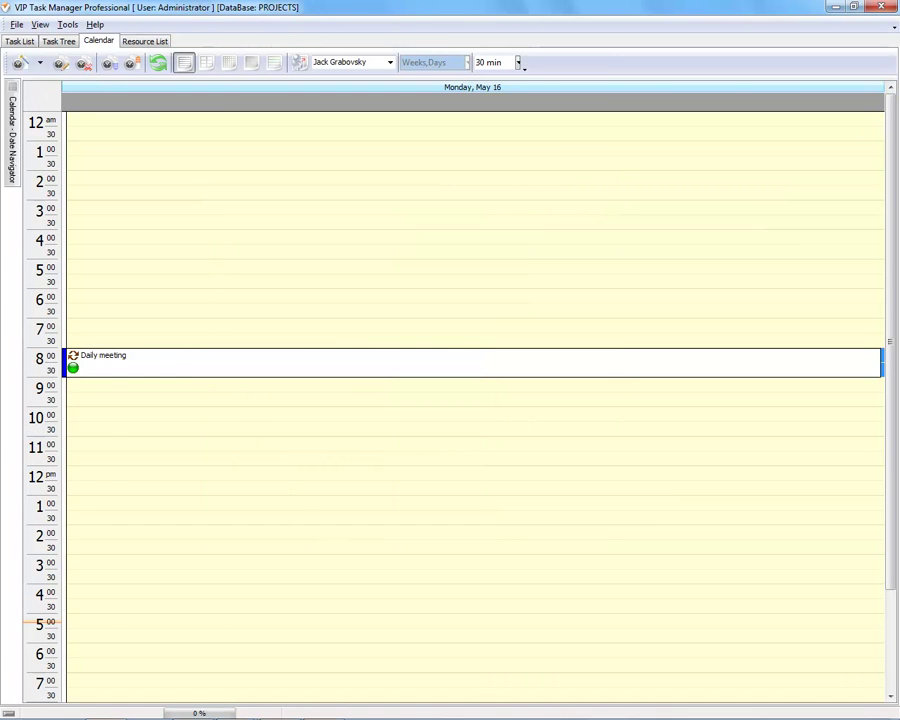
{"action": "mouse_move", "coordinate": [12, 139]}
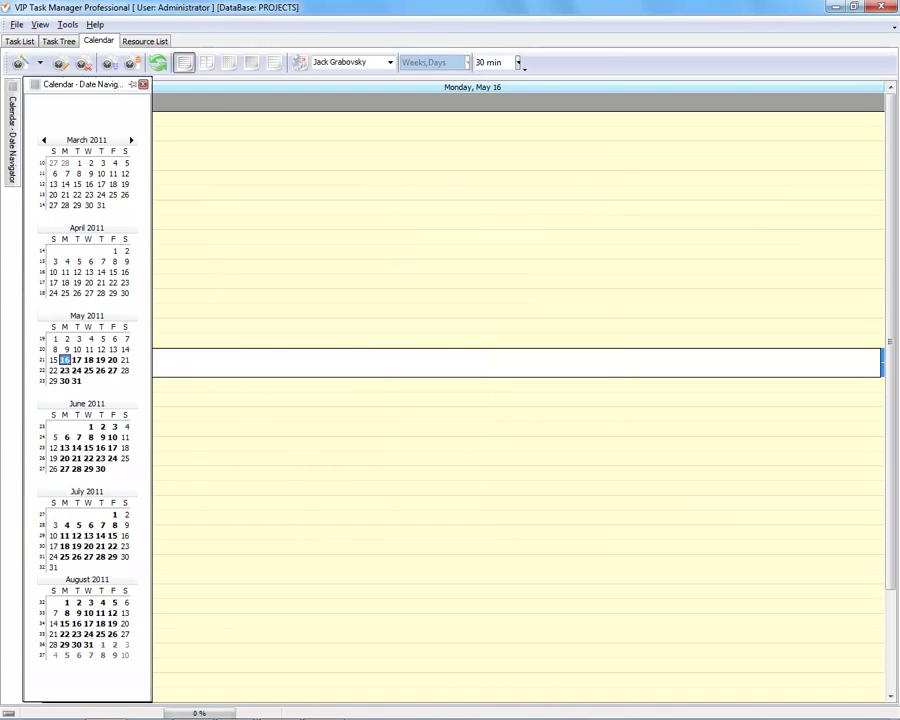
{"action": "left_click_drag", "start_coordinate": [77, 356], "coordinate": [117, 438]}
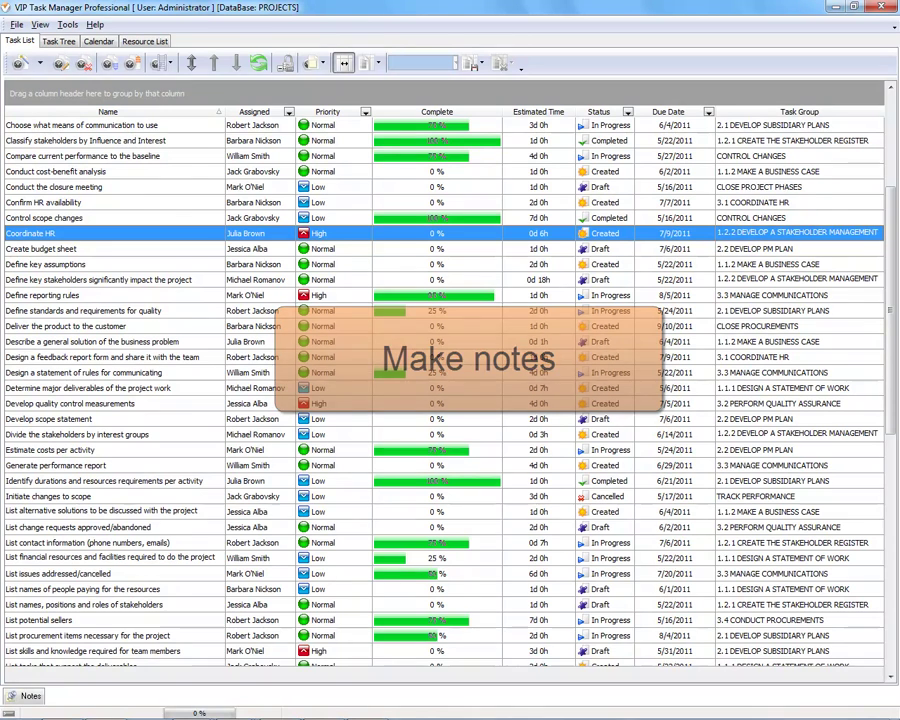
Switch to Gmail in Firefox, copy the full body text of the Coordinate HR email, and paste it into the task's notes.
{"action": "mouse_move", "coordinate": [26, 696]}
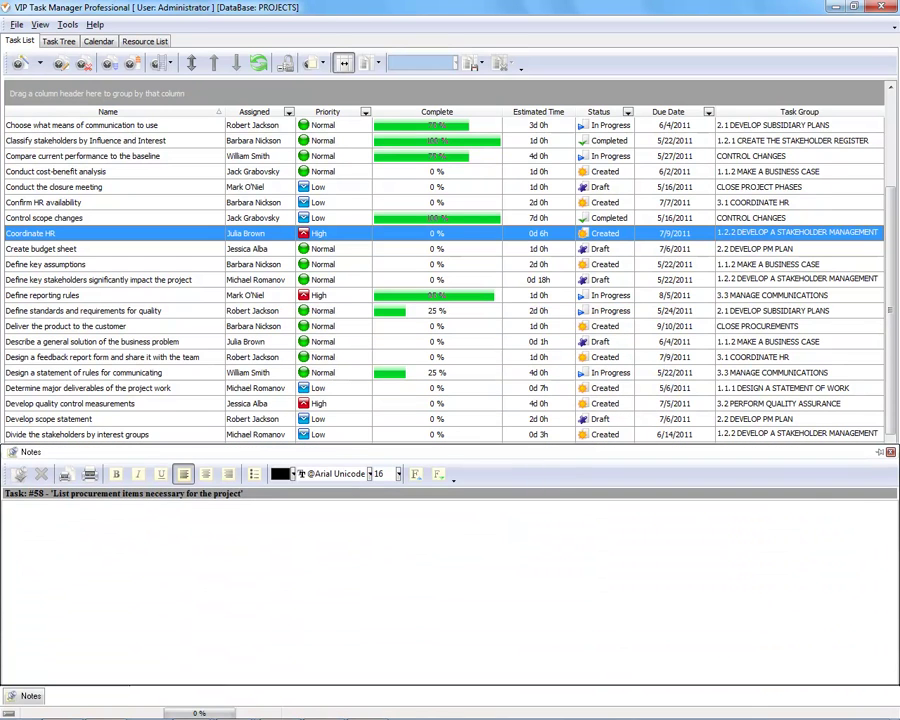
{"action": "left_click", "coordinate": [62, 706]}
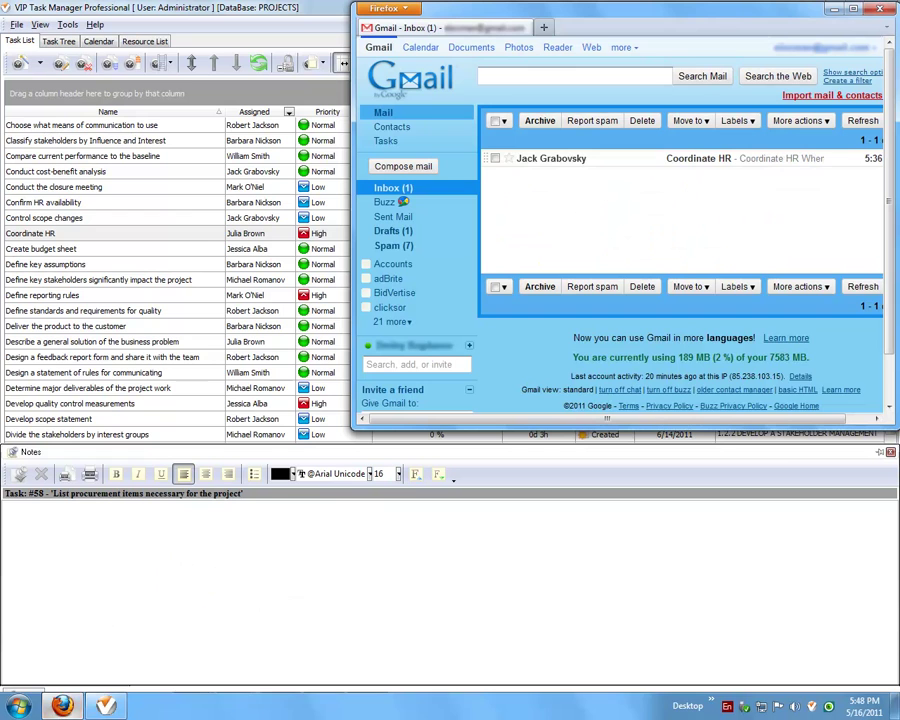
{"action": "left_click", "coordinate": [528, 162]}
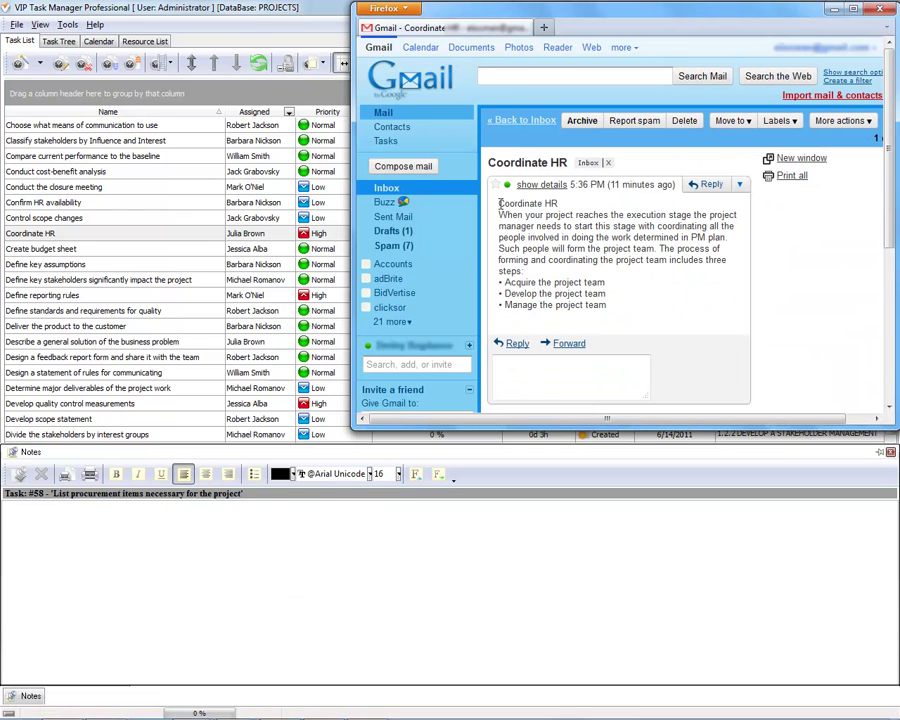
{"action": "left_click_drag", "start_coordinate": [499, 203], "coordinate": [602, 308]}
{"action": "key", "text": "ctrl+c"}
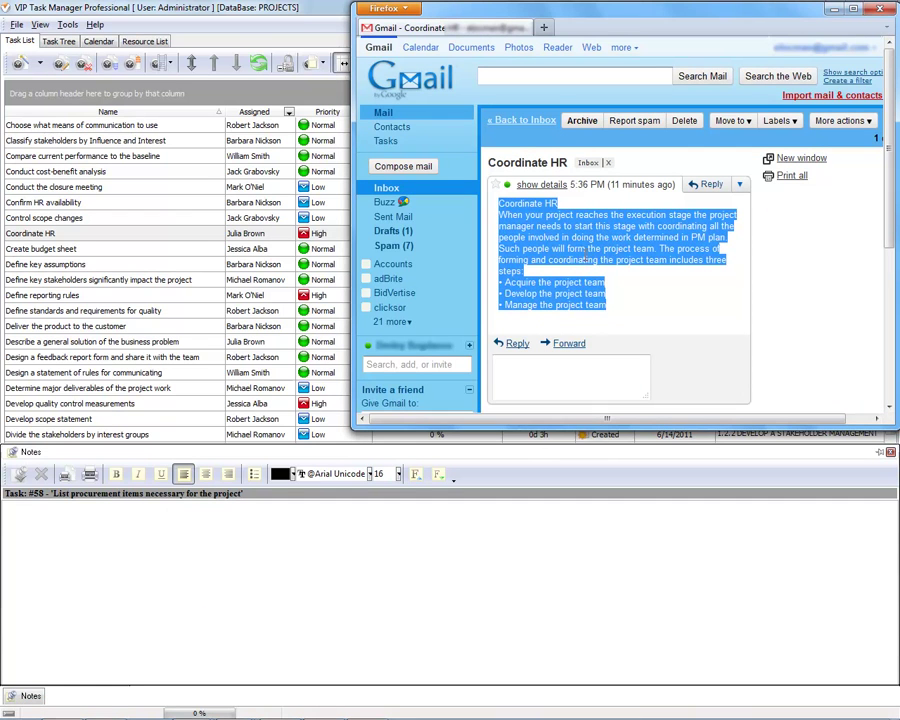
{"action": "left_click", "coordinate": [140, 577]}
{"action": "key", "text": "ctrl+v"}
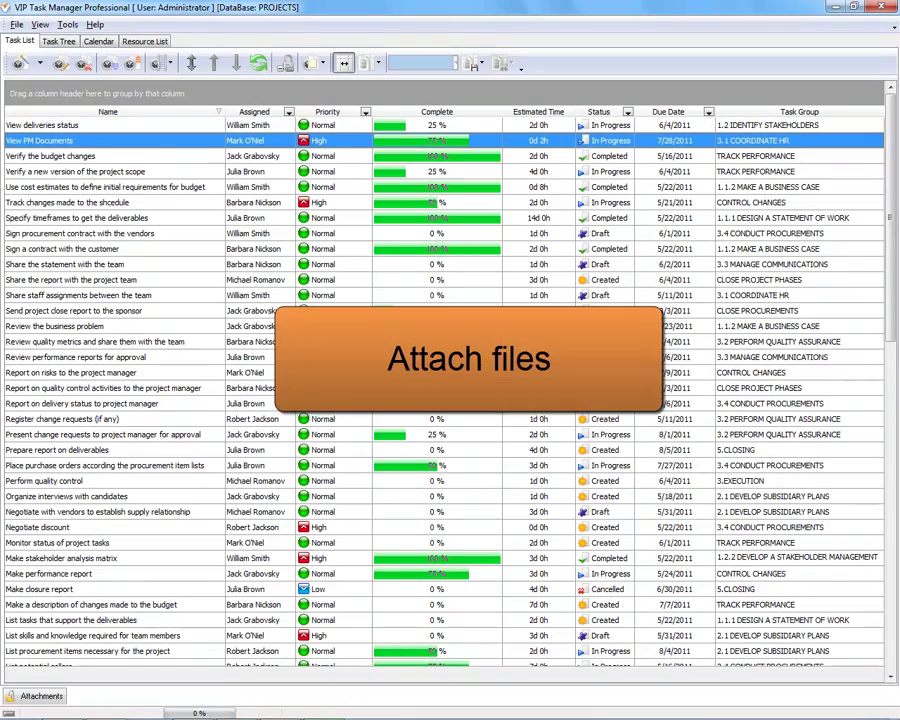
Attach a file from another open window to the View PM Documents task.
{"action": "left_click", "coordinate": [36, 696]}
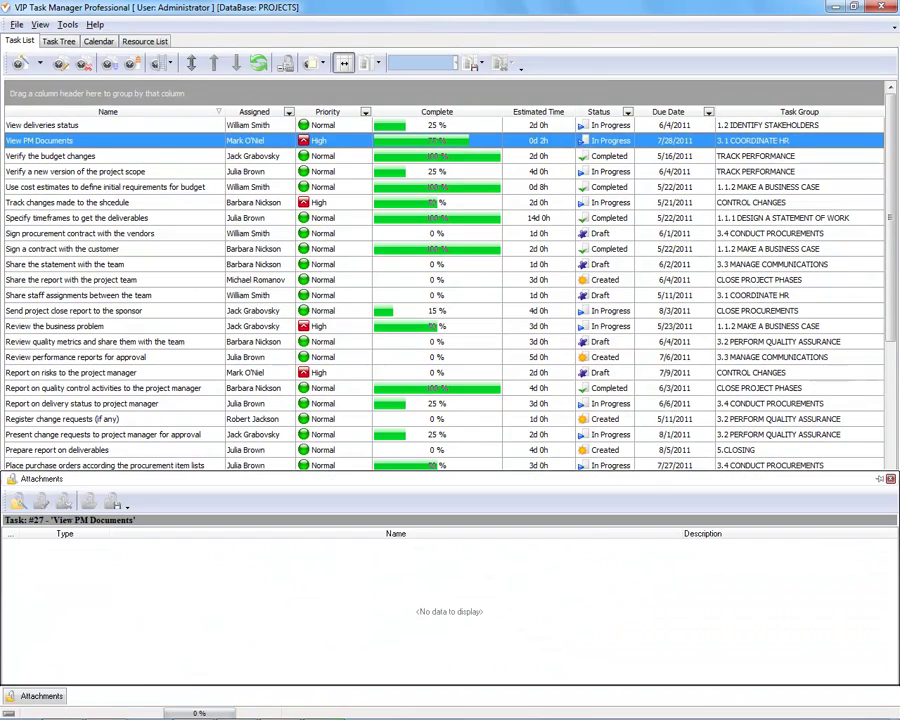
{"action": "left_click", "coordinate": [53, 654]}
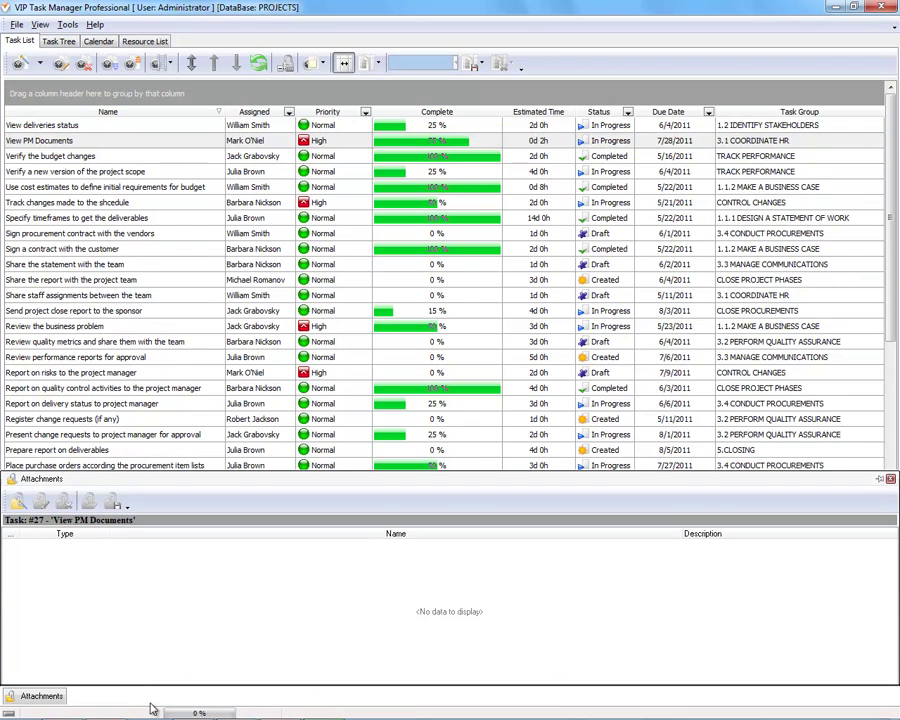
{"action": "mouse_move", "coordinate": [165, 715]}
{"action": "left_click", "coordinate": [236, 707]}
{"action": "left_click_drag", "start_coordinate": [569, 253], "coordinate": [100, 598]}
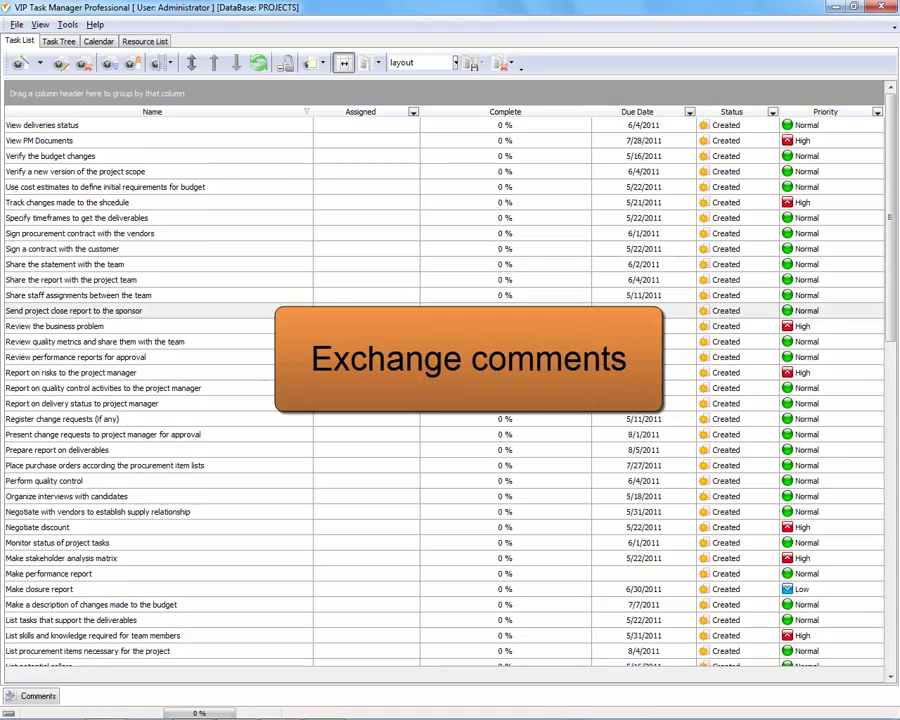
Post the comments "Get the task done!" and "Thank you!" on the Send project close report to the sponsor task.
{"action": "mouse_move", "coordinate": [37, 696]}
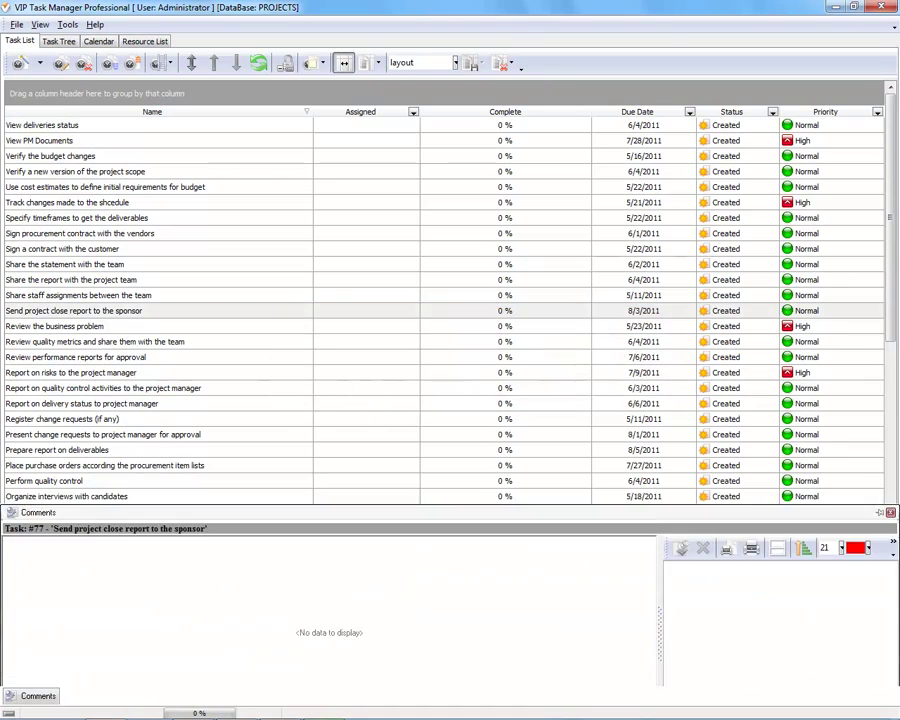
{"action": "type", "text": "Get the task done!"}
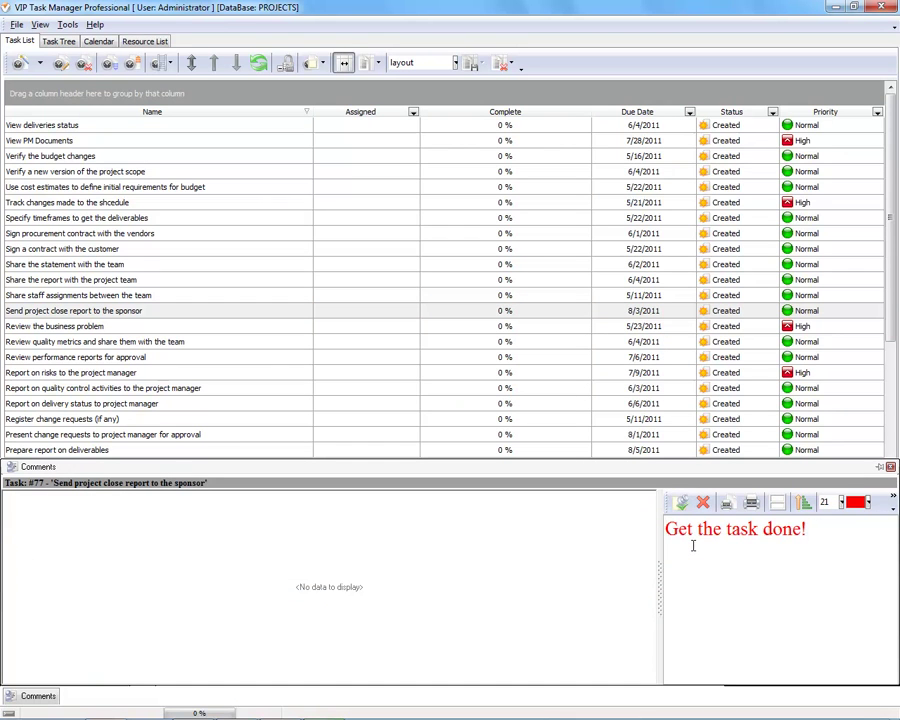
{"action": "left_click", "coordinate": [681, 502]}
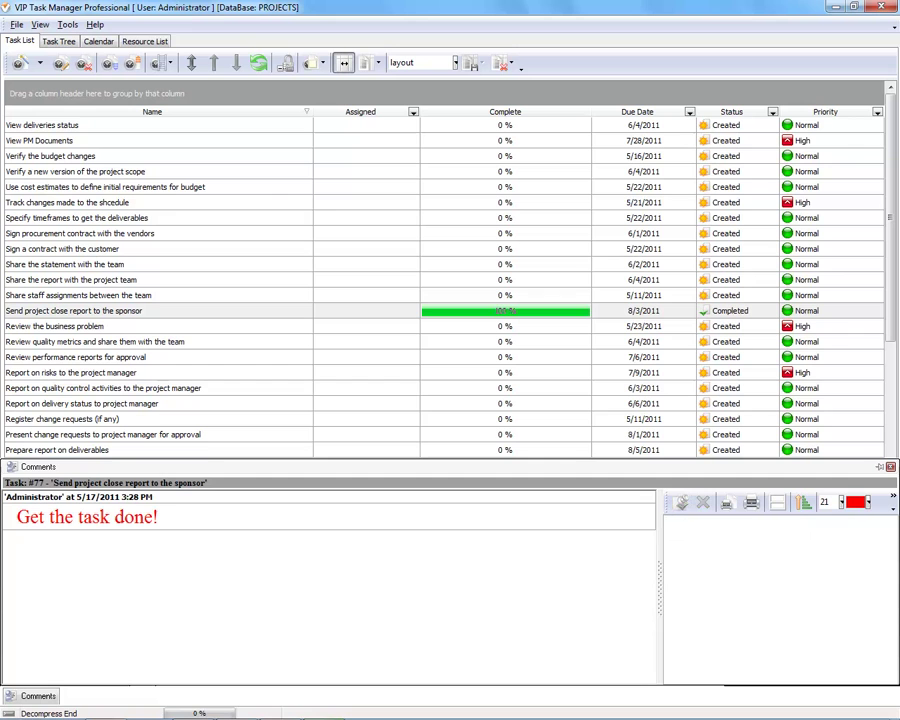
{"action": "left_click", "coordinate": [691, 587]}
{"action": "type", "text": "Thank you!"}
{"action": "left_click", "coordinate": [681, 503]}
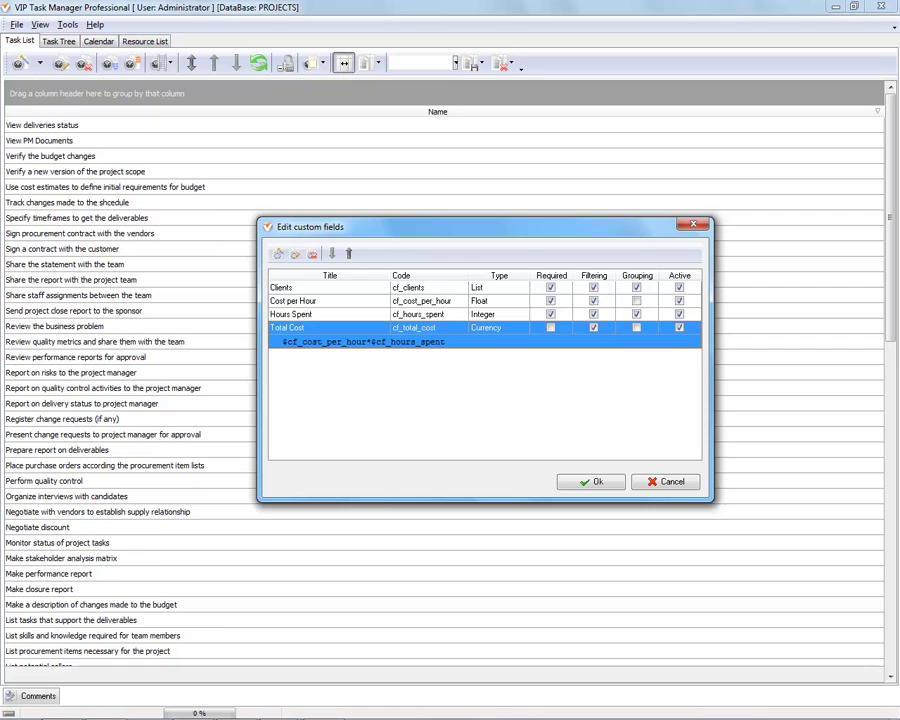
Accept the custom fields Clients, Cost per Hour, Hours Spent and Total Cost, and add a Sum summary for Total Cost.
{"action": "key", "text": "Return"}
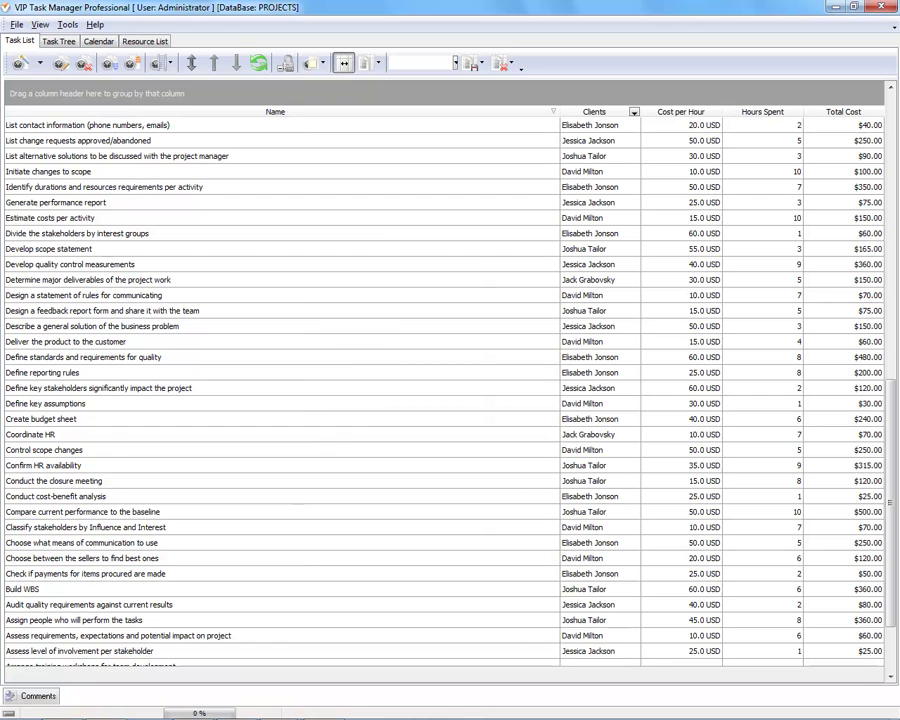
{"action": "right_click", "coordinate": [795, 673]}
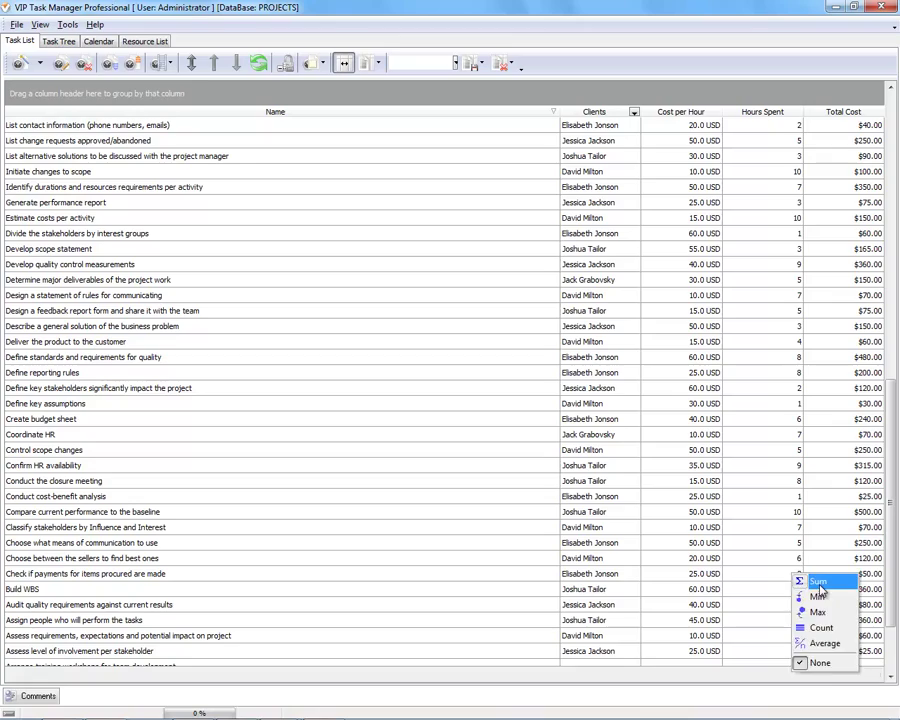
{"action": "left_click", "coordinate": [818, 582]}
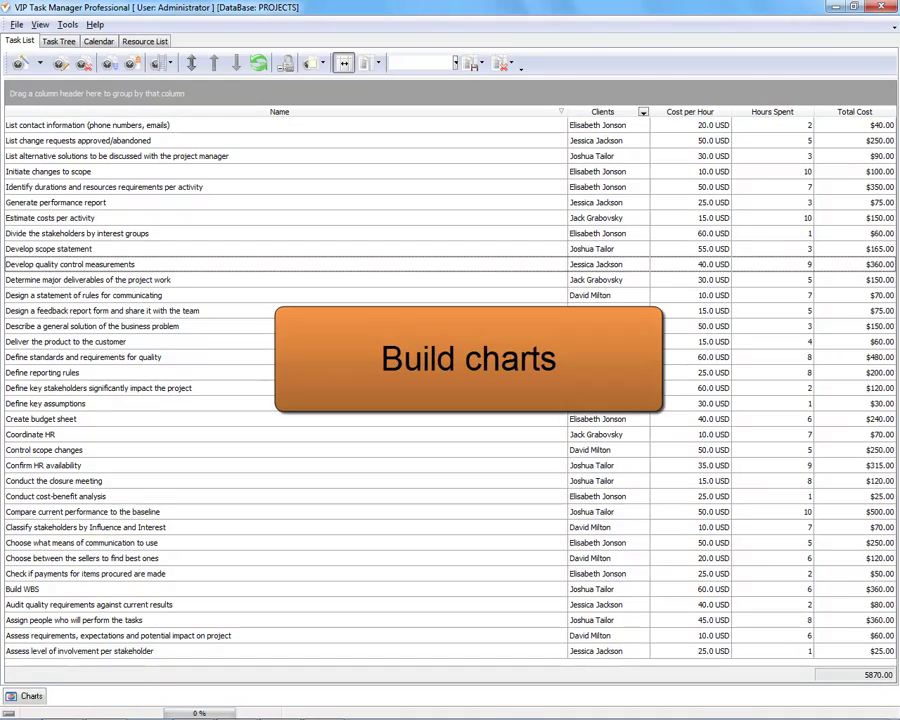
Group the task list by Clients.
{"action": "left_click_drag", "start_coordinate": [603, 111], "coordinate": [60, 95]}
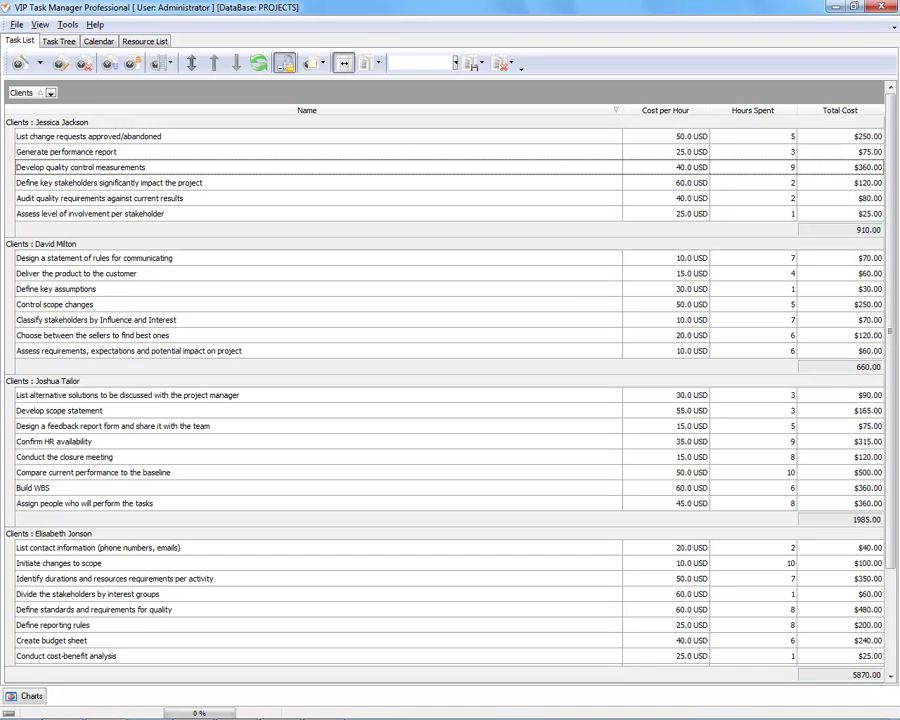